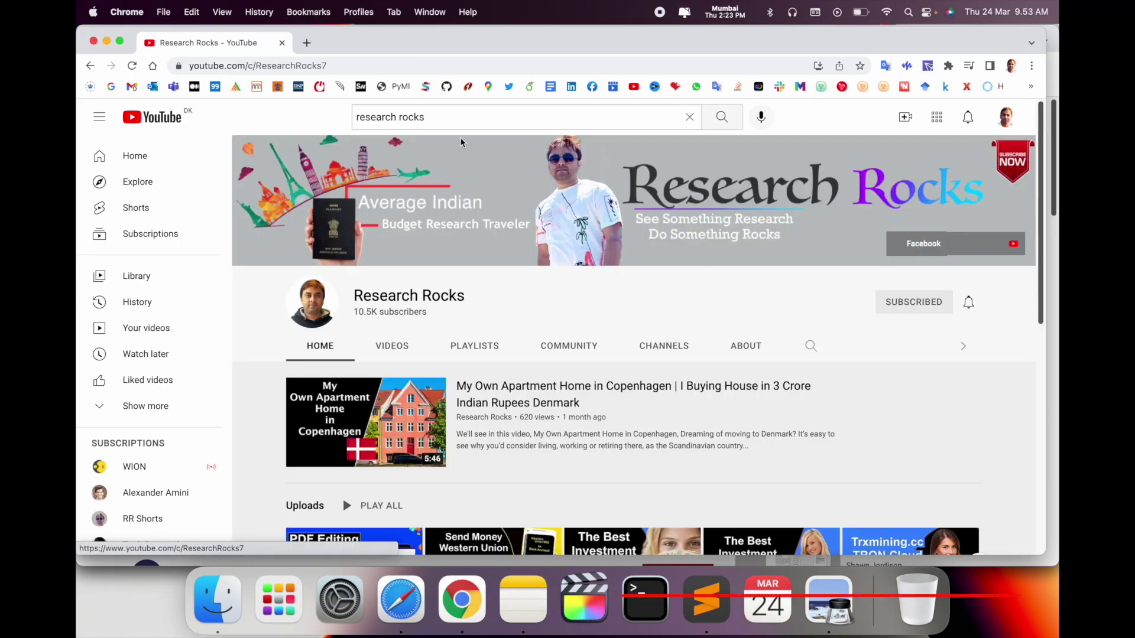
Load google.co.in in a new browser tab
click(308, 42)
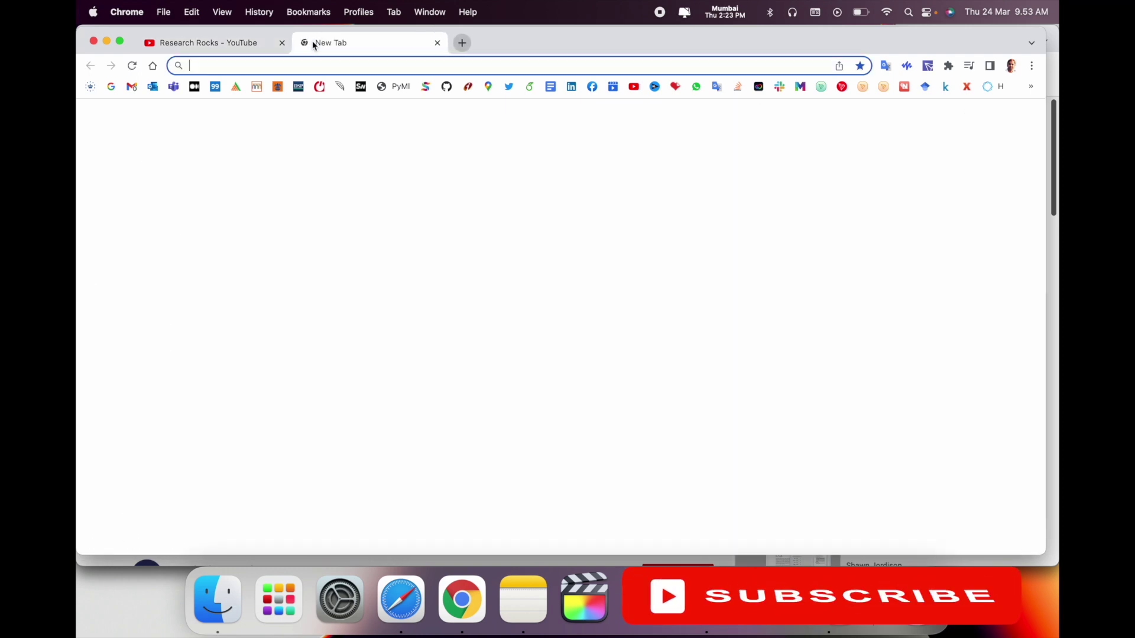
text(google.co.in)
key(Return)
Search Google for 'wondershare' and open the PDFelement product page from the results
text(wondershare)
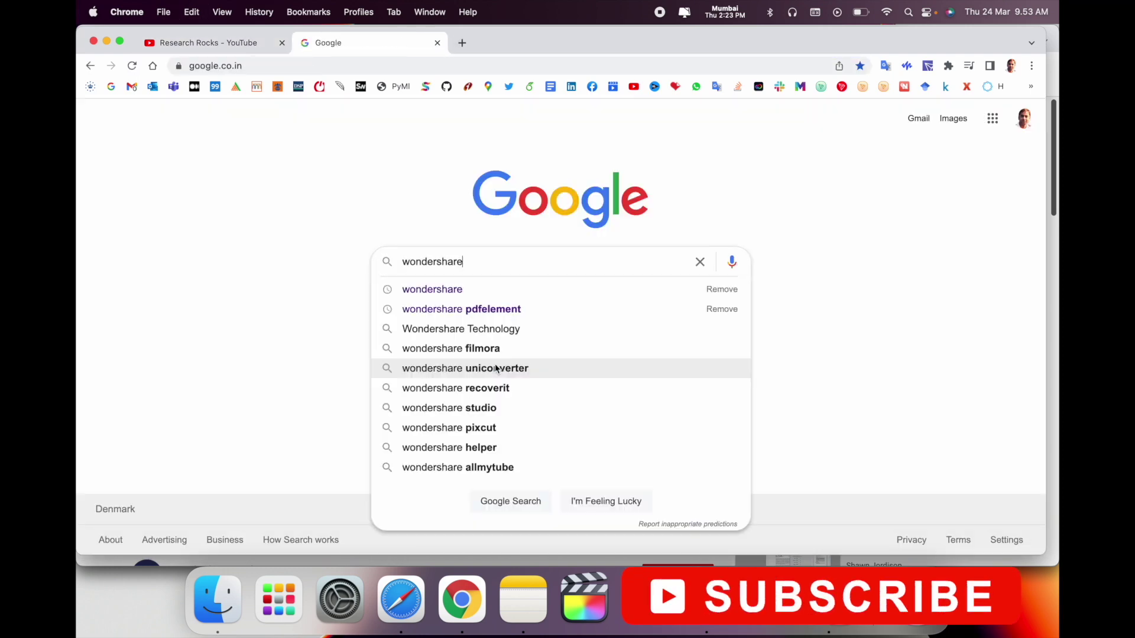
key(Return)
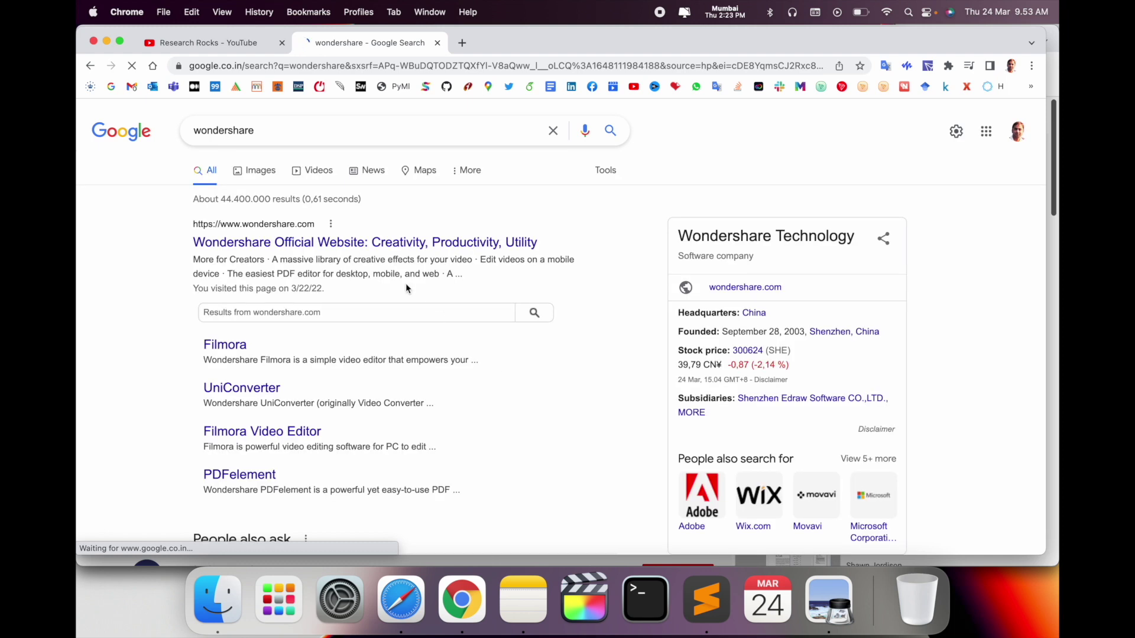
scroll(528, 364, down, 2)
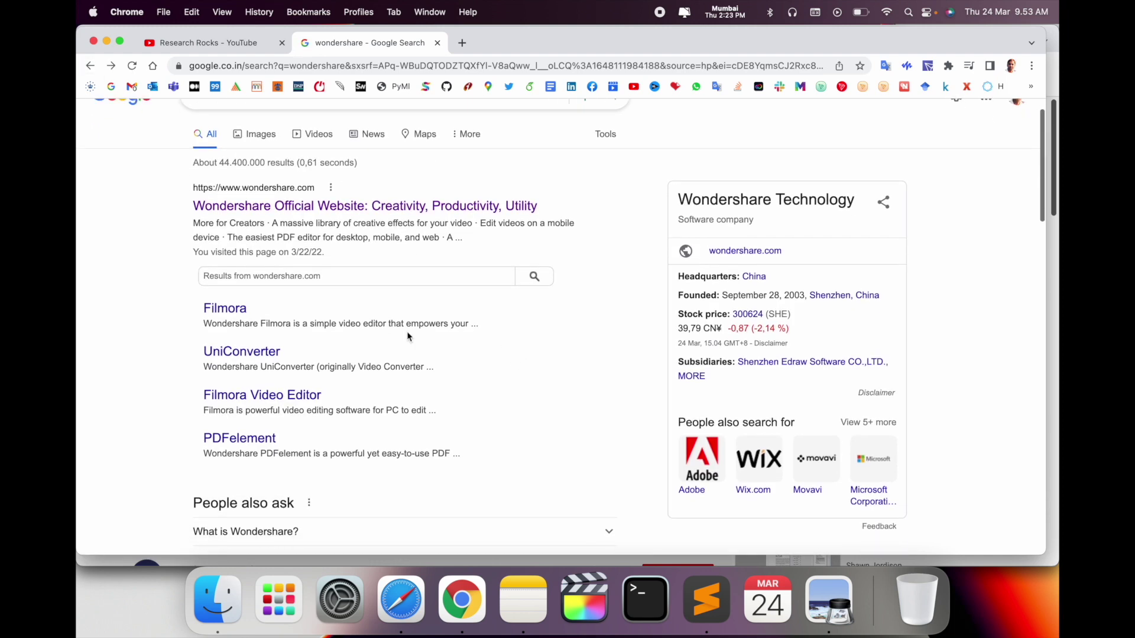
scroll(238, 384, down, 3)
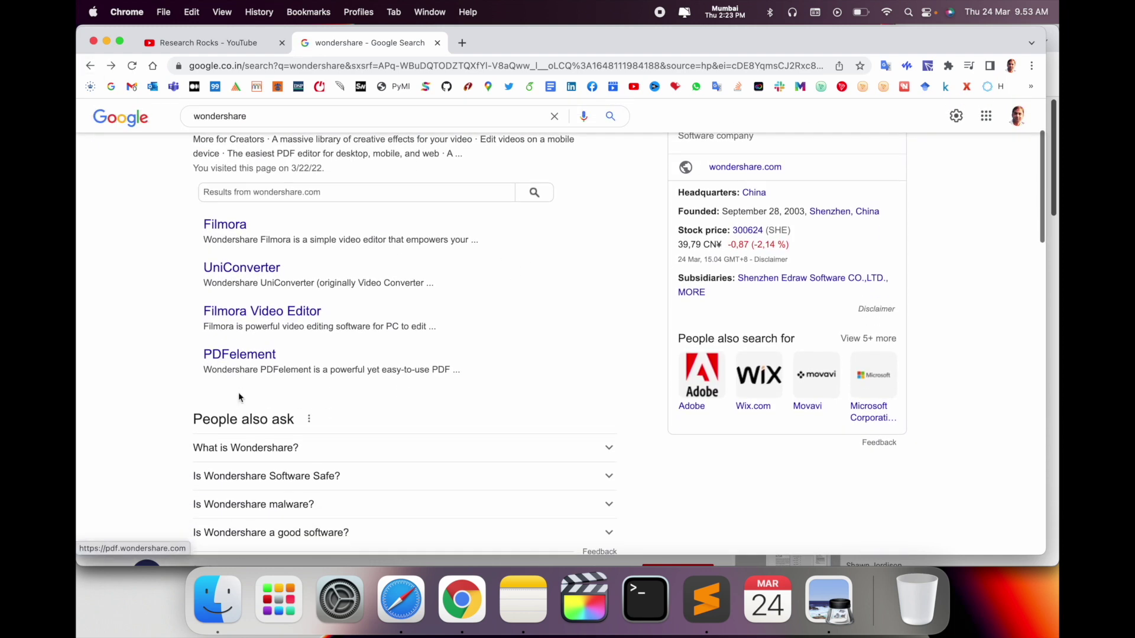
scroll(243, 366, down, 1)
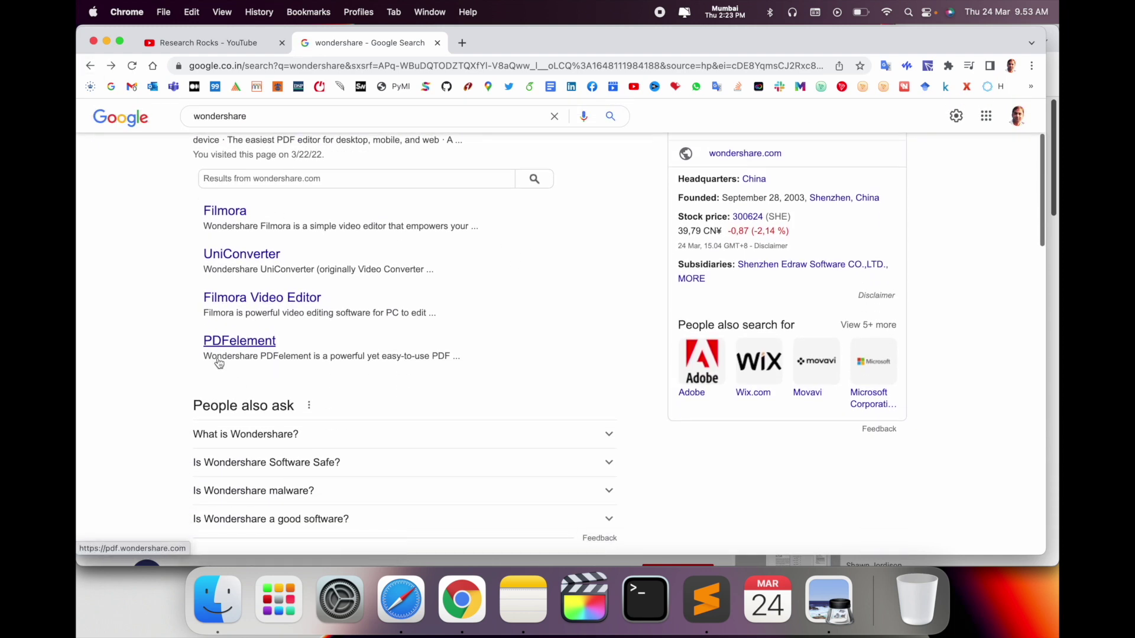
click(250, 347)
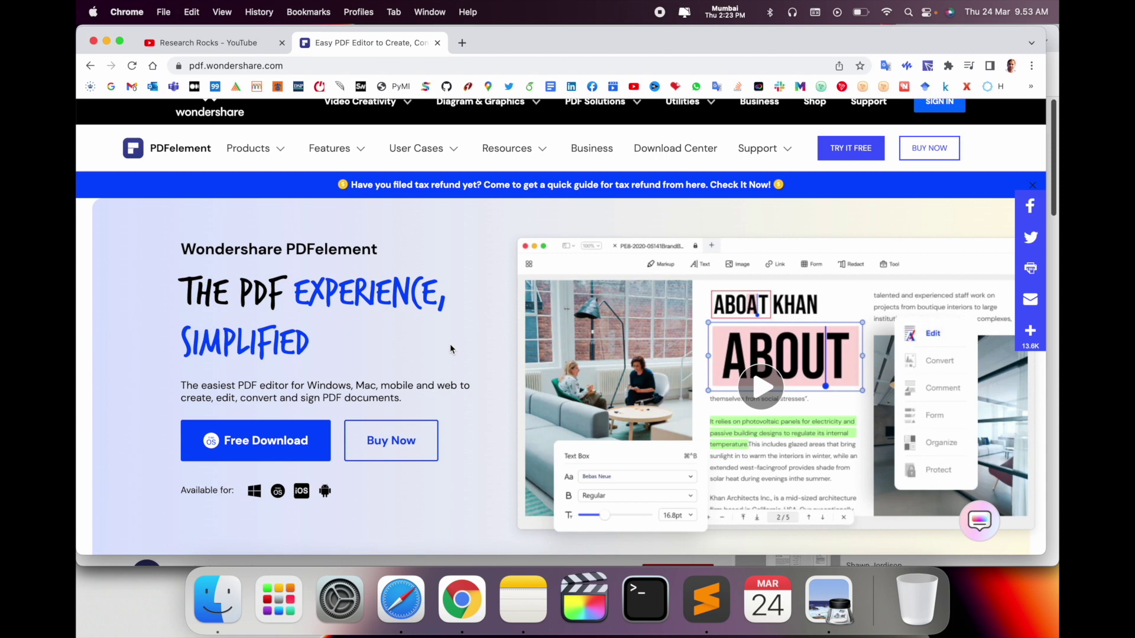
Start the free PDFelement download from the product page
scroll(412, 299, down, 1)
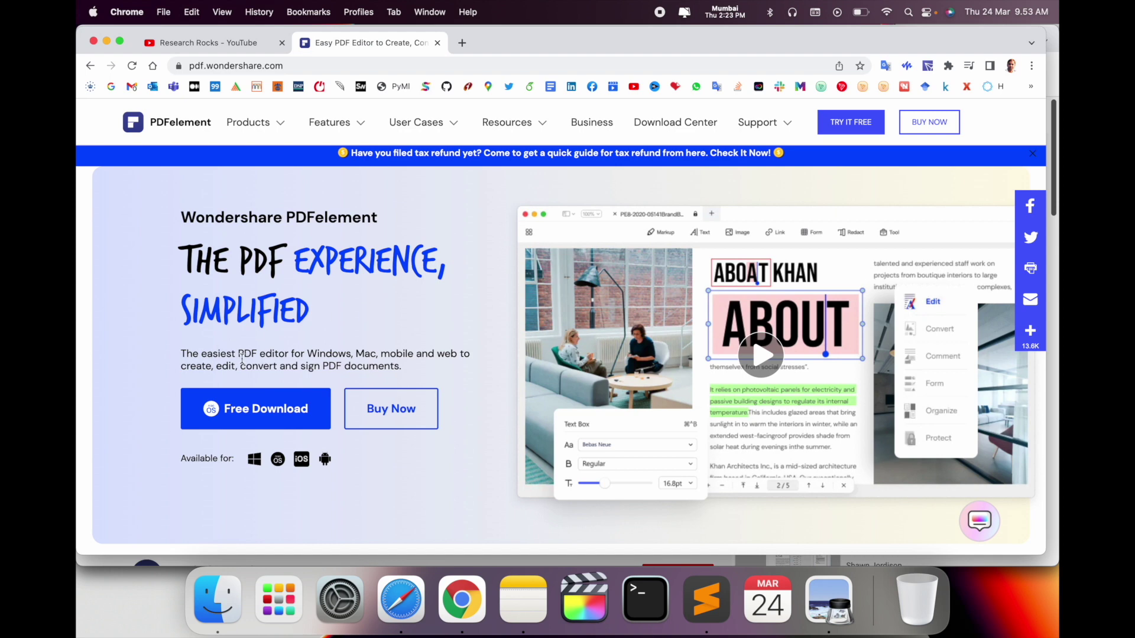
click(252, 409)
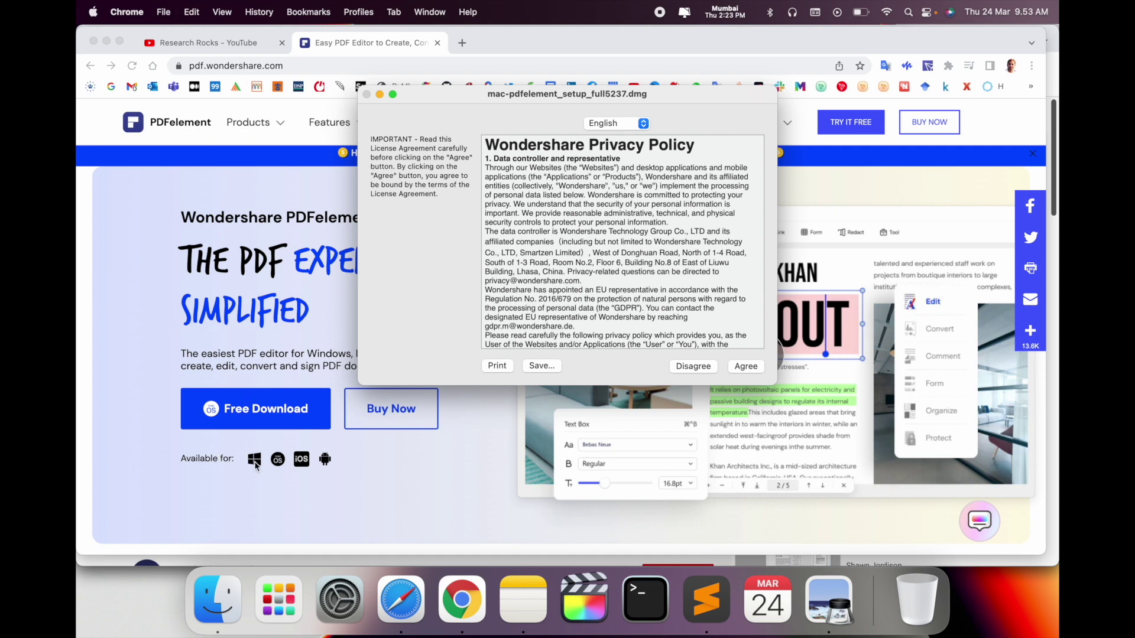
Accept the licence, run and allow the installer, then launch the already-installed PDFelement
click(747, 366)
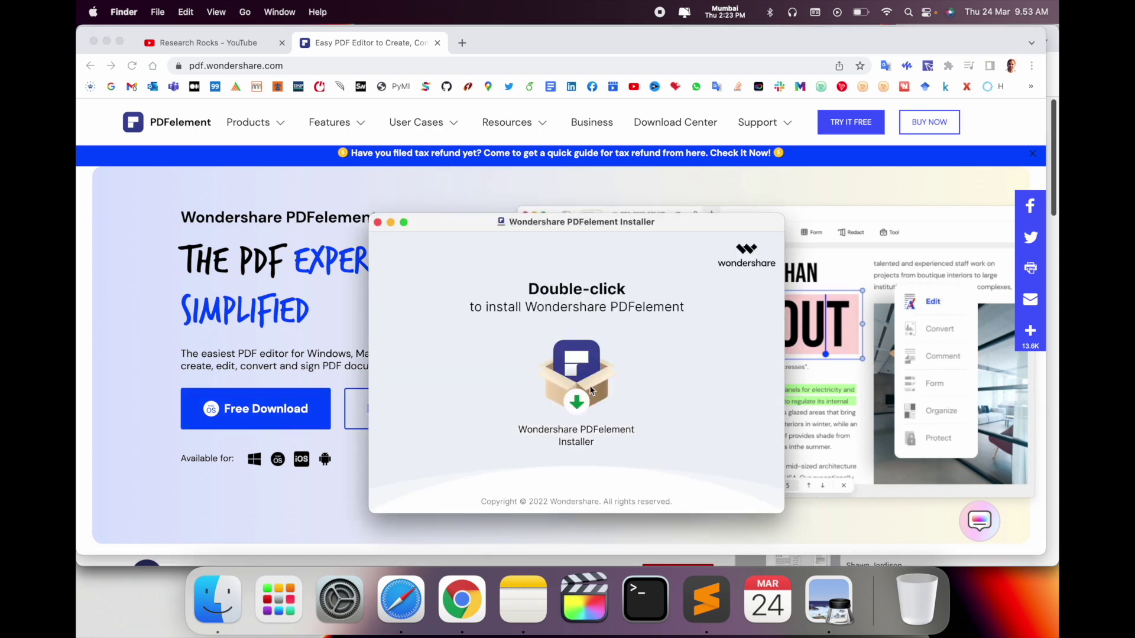
double_click(591, 390)
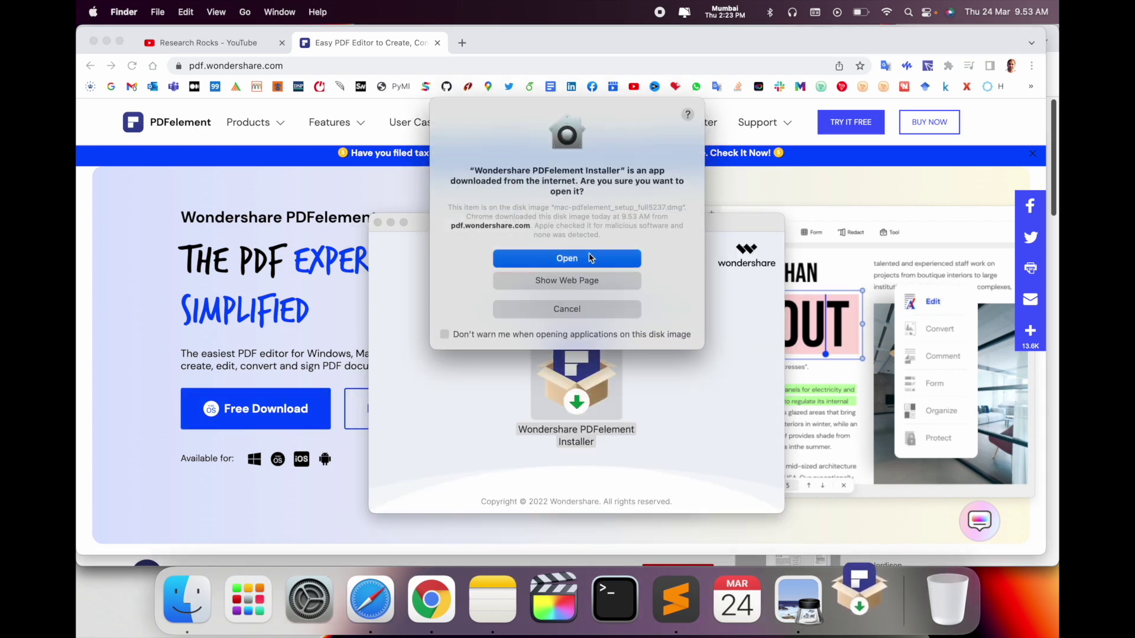
click(589, 258)
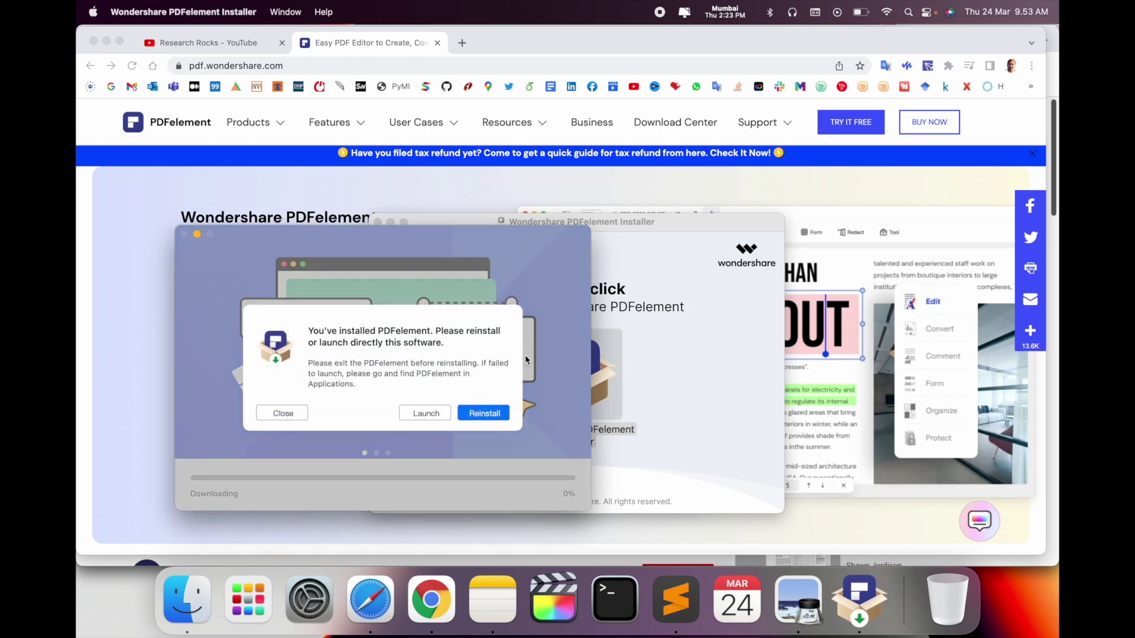
click(438, 419)
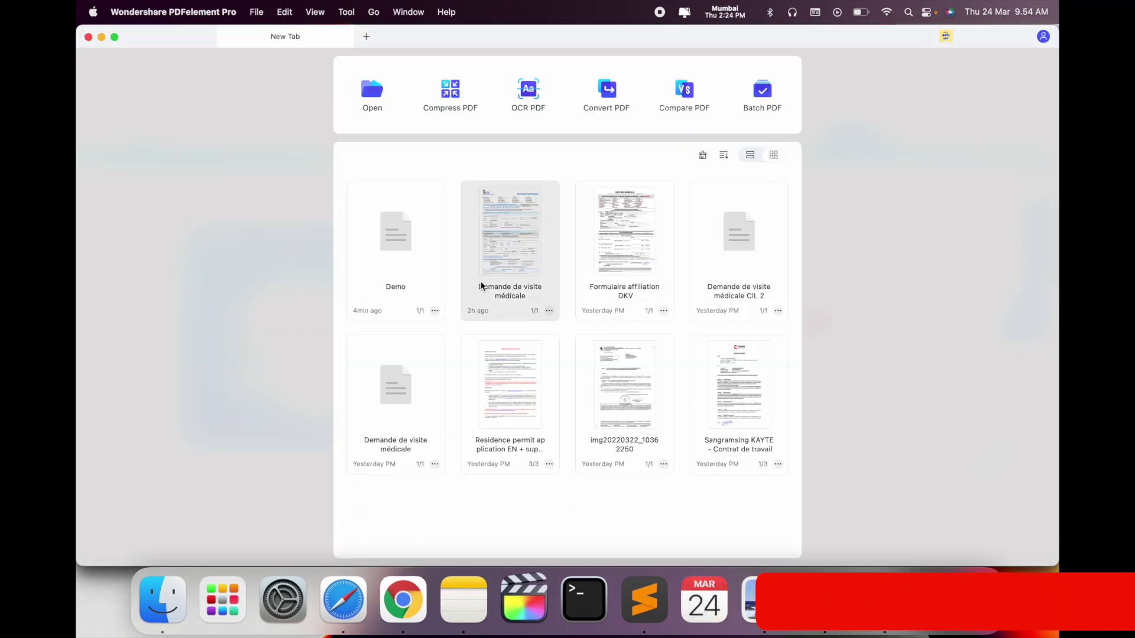
Open the scanned Demo PDF from Finder in PDFelement, scroll through it and show the tool list
click(162, 600)
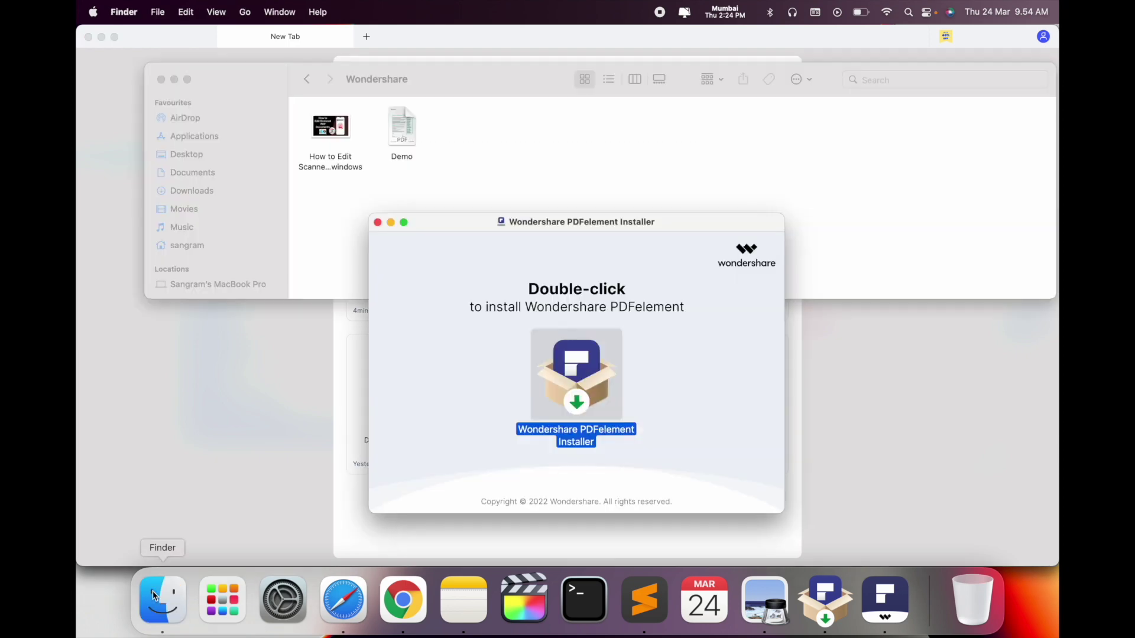
click(377, 223)
click(408, 135)
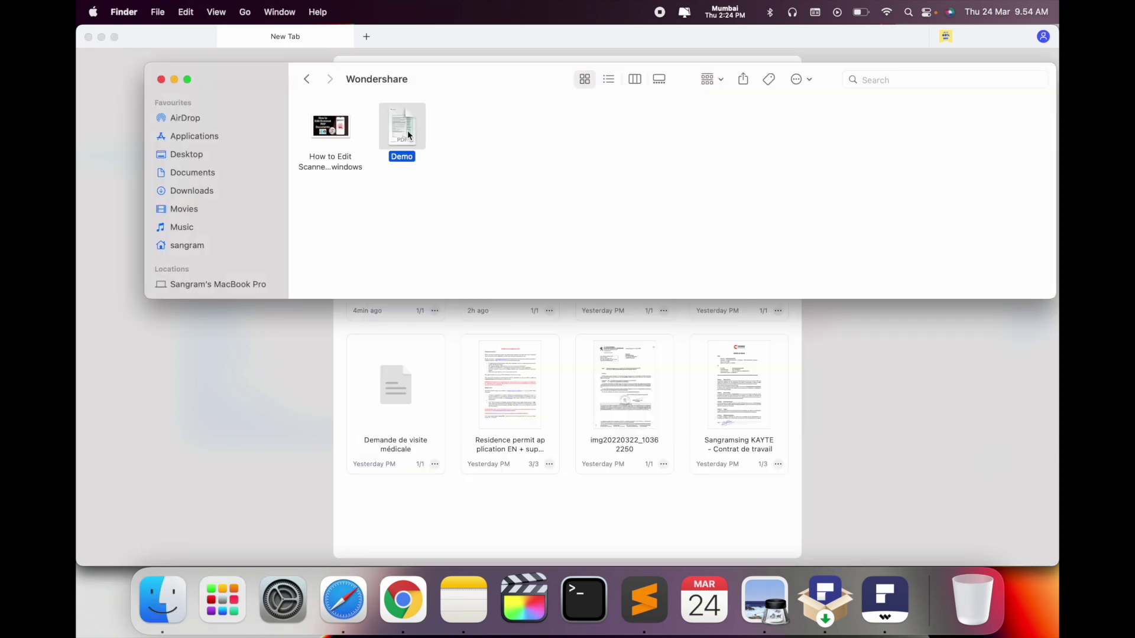
double_click(408, 135)
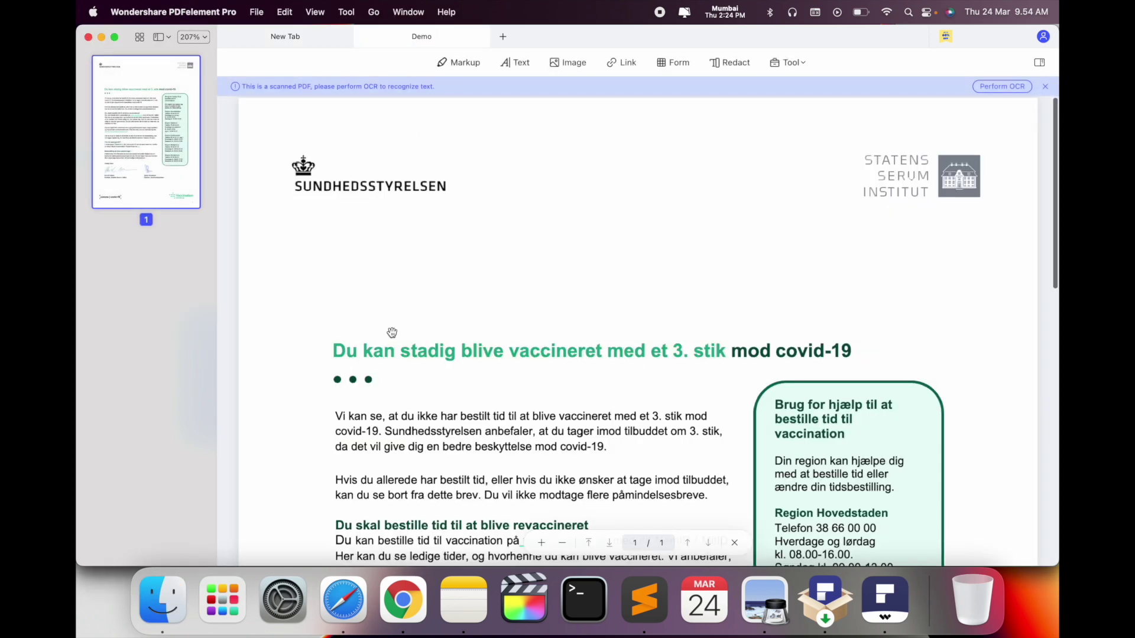
scroll(393, 345, down, 3)
scroll(372, 266, down, 3)
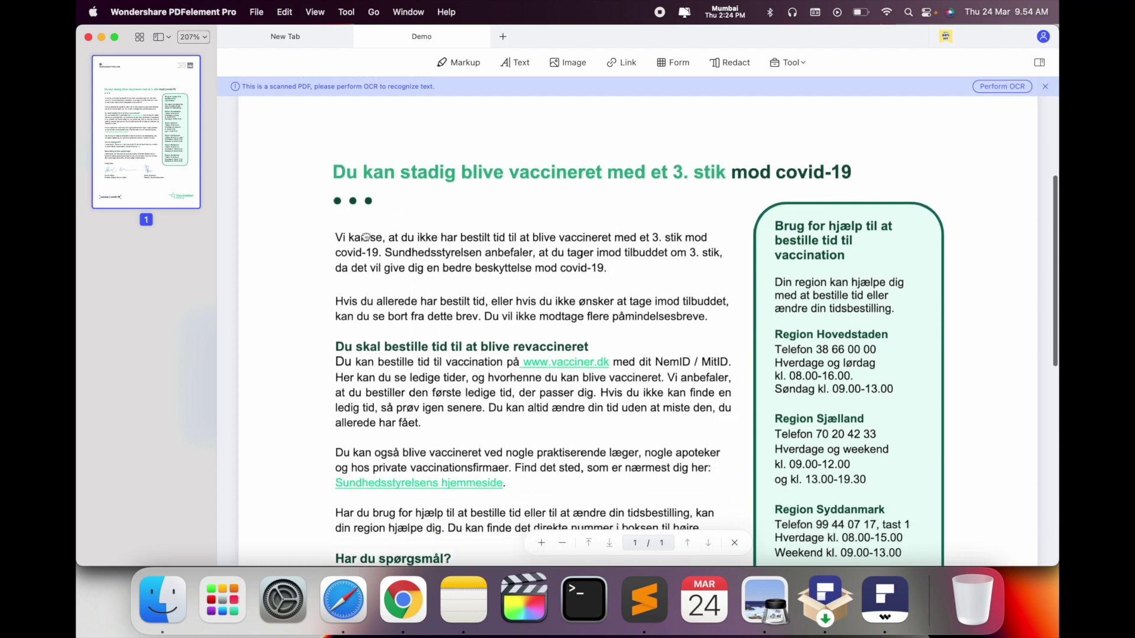
scroll(365, 235, down, 3)
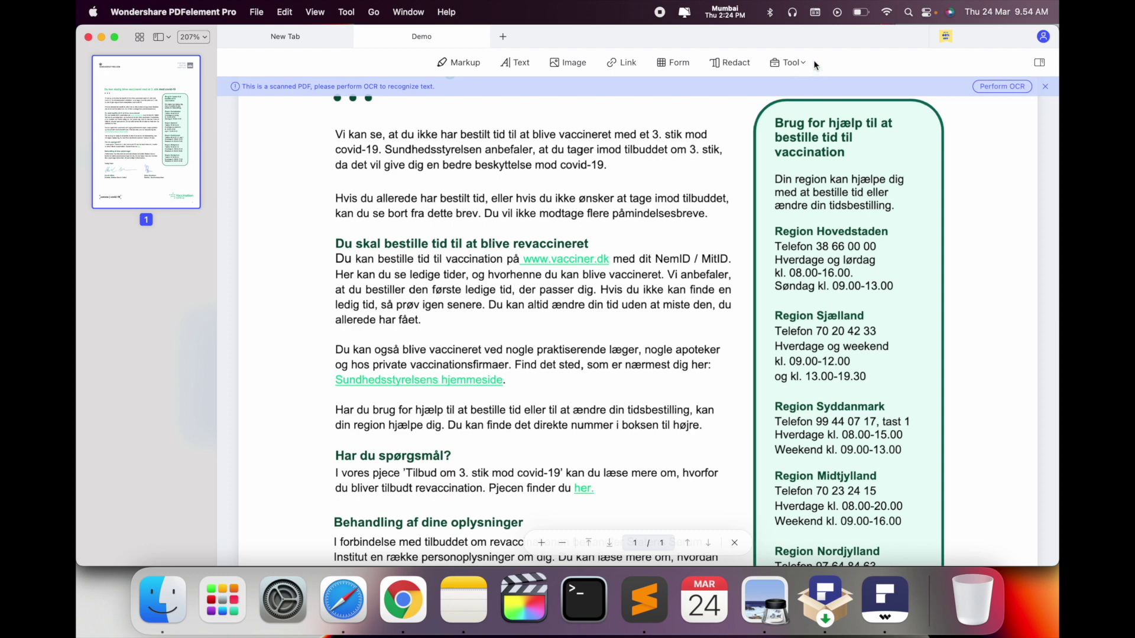
click(792, 63)
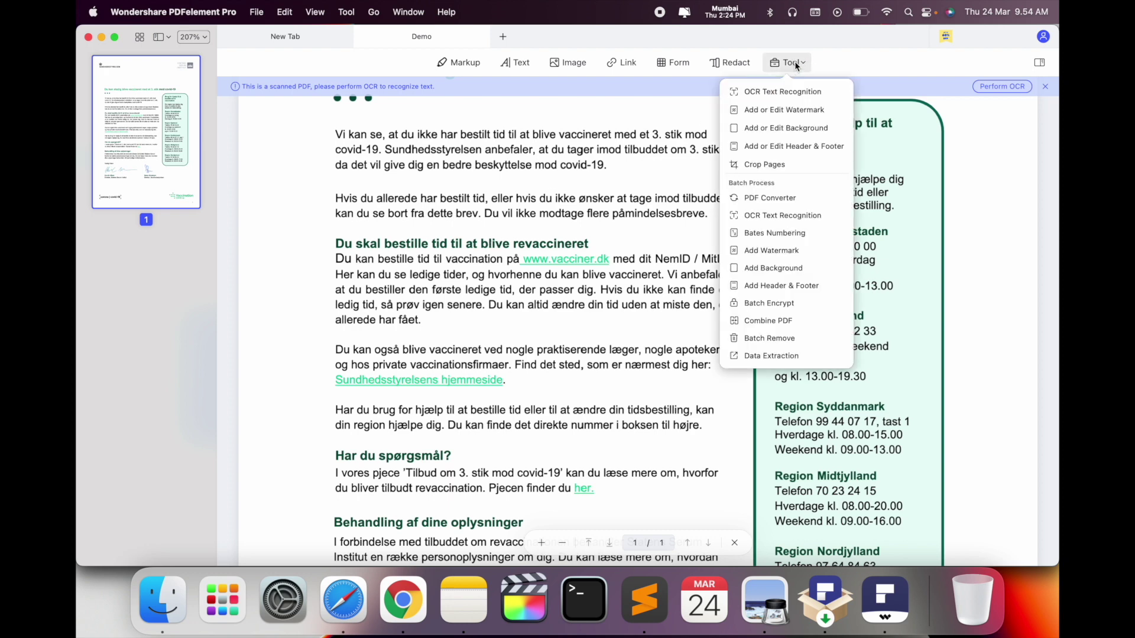
Download the PDF Converter plugin and relaunch PDFelement
click(802, 96)
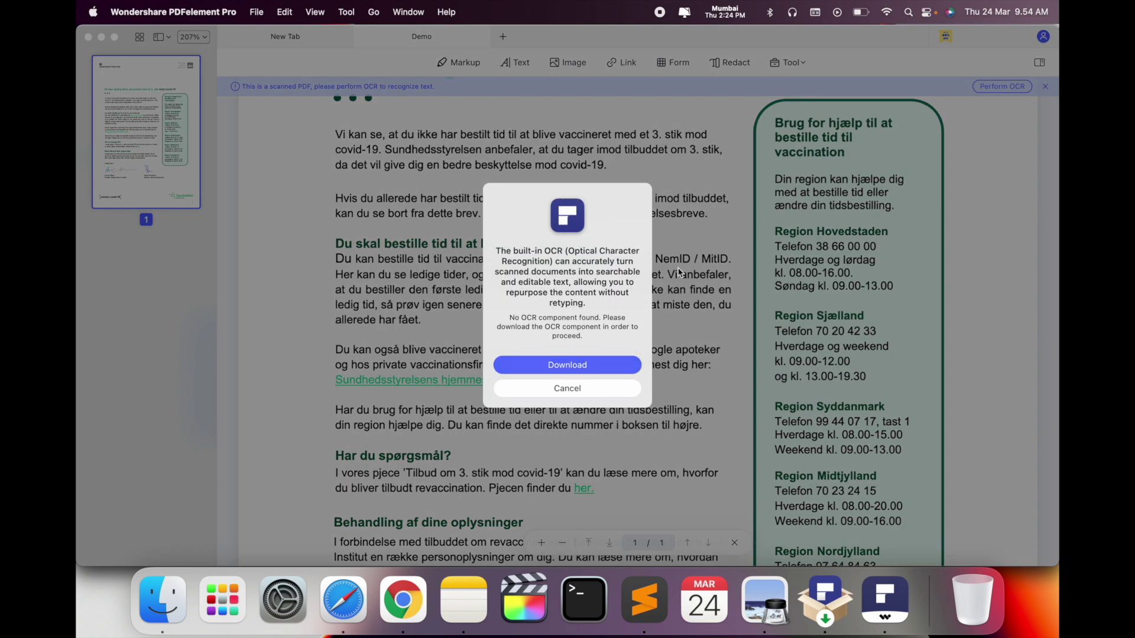
click(592, 368)
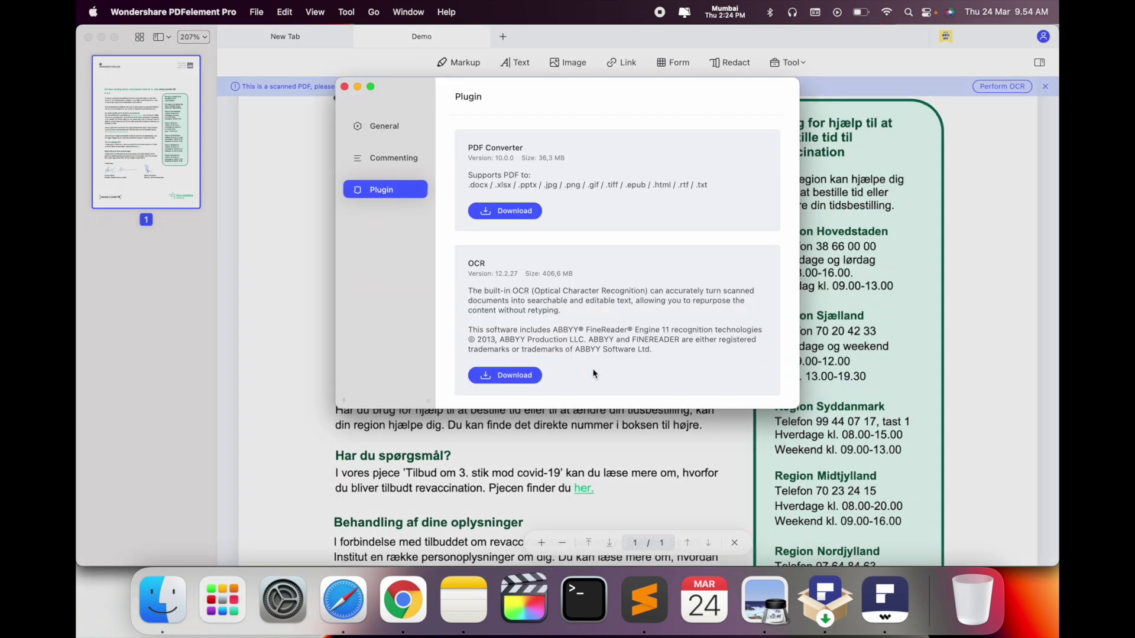
click(503, 211)
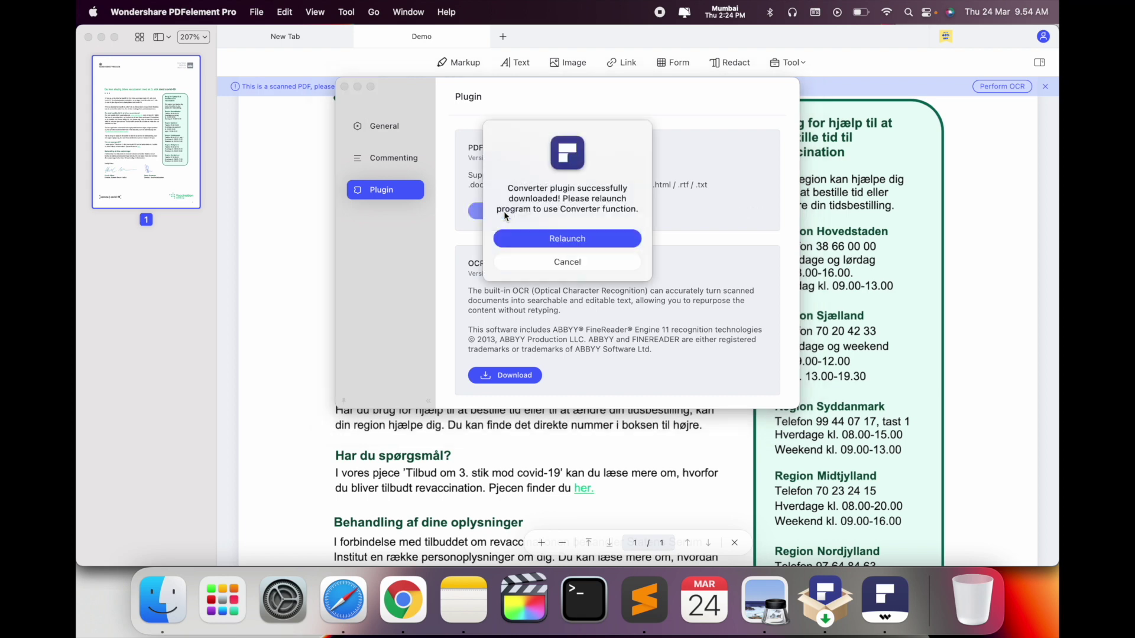
click(566, 245)
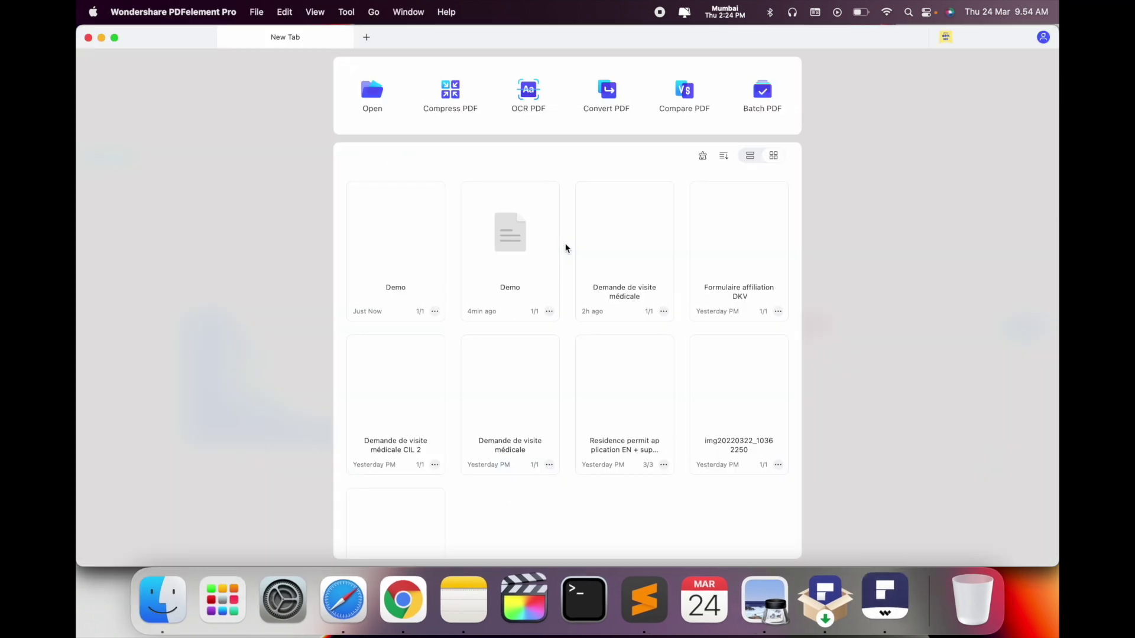
Reopen Demo, download the OCR plugin and relaunch after it installs
double_click(413, 242)
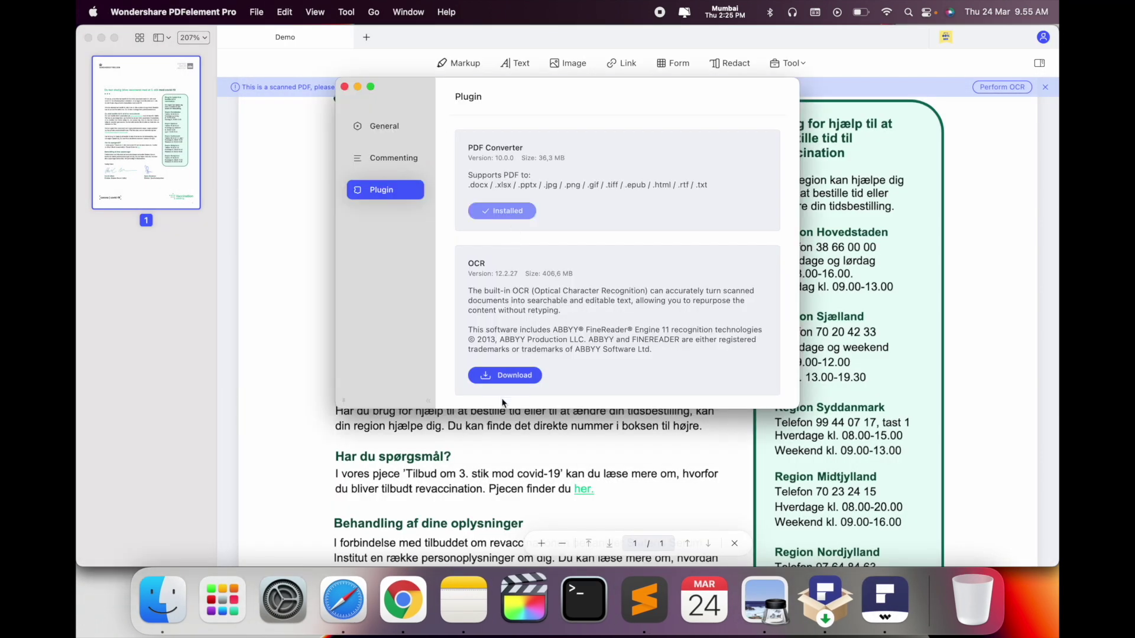
click(512, 374)
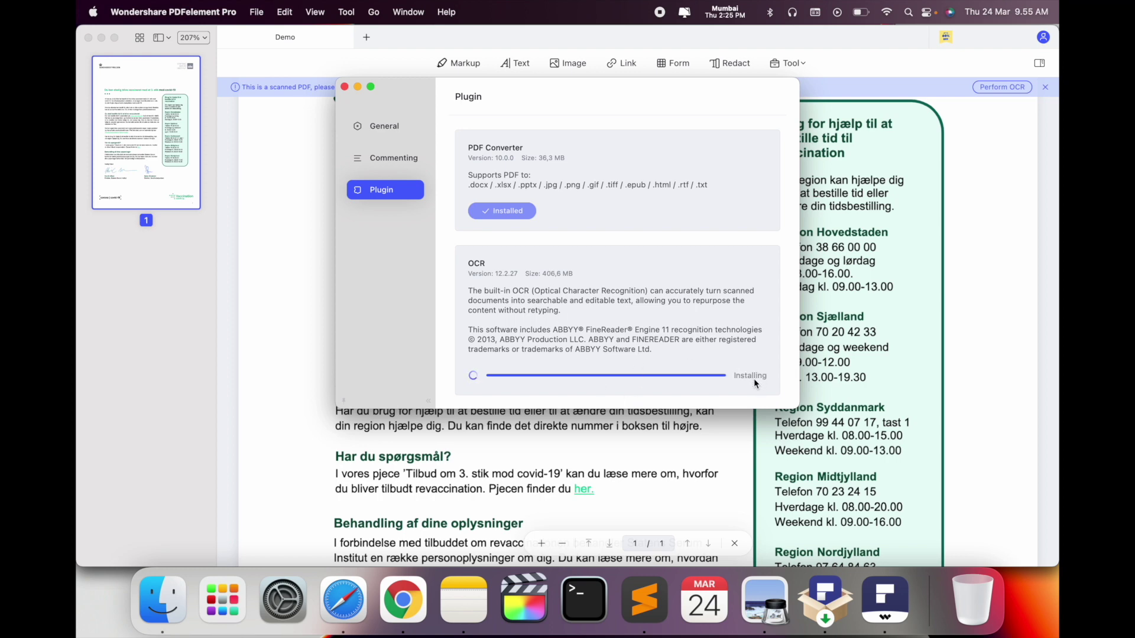
click(583, 236)
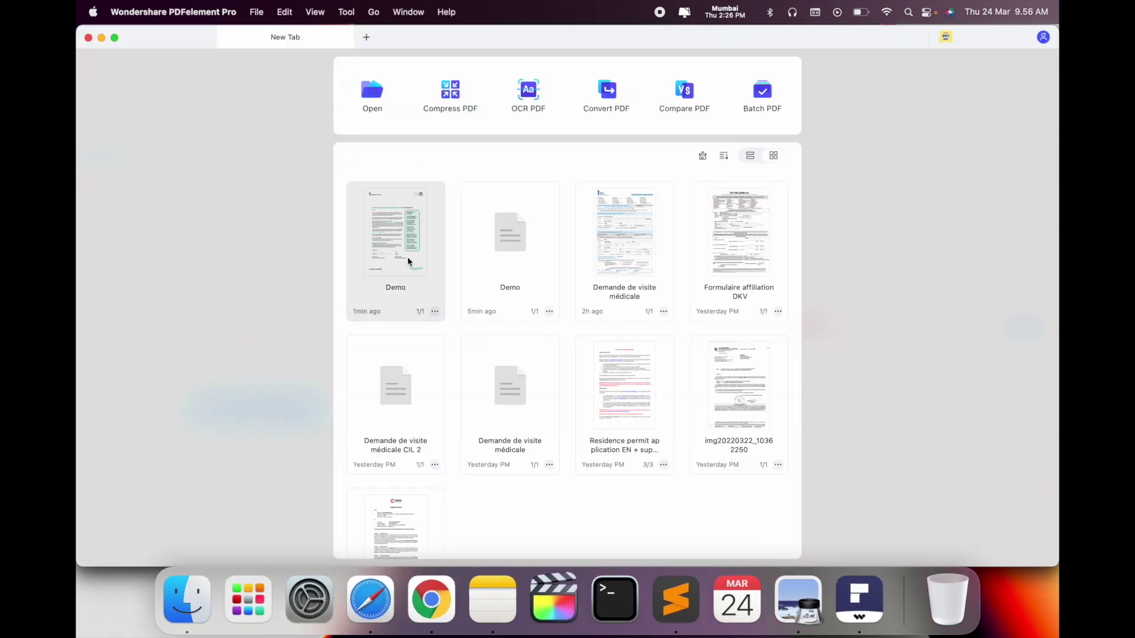
Reopen the Demo PDF and bring up the OCR tool
click(406, 257)
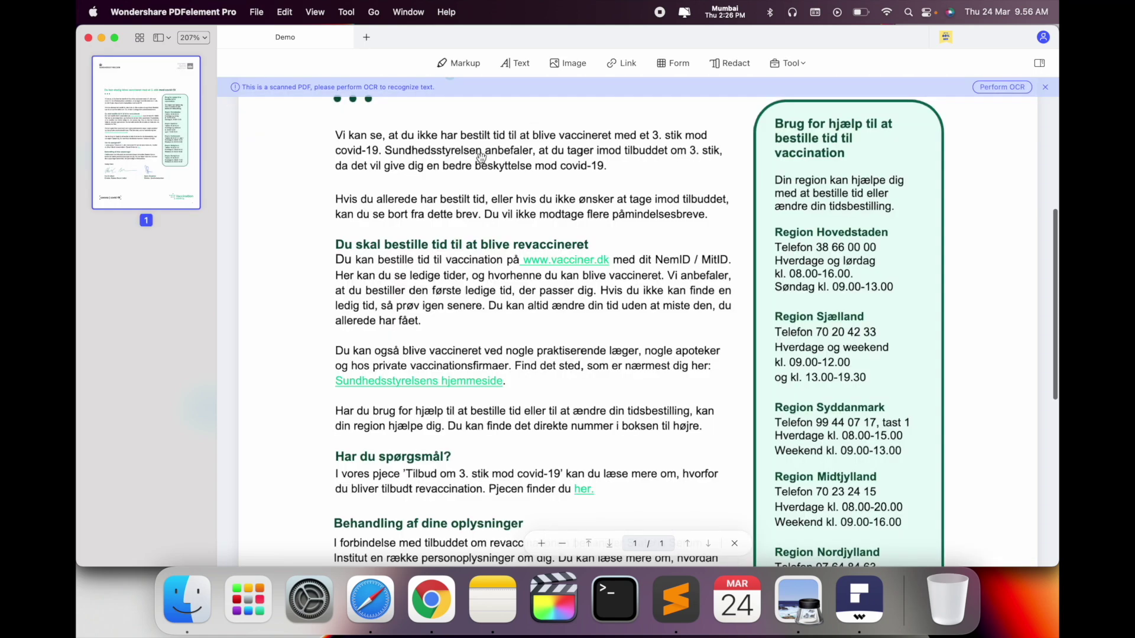
click(792, 63)
click(786, 91)
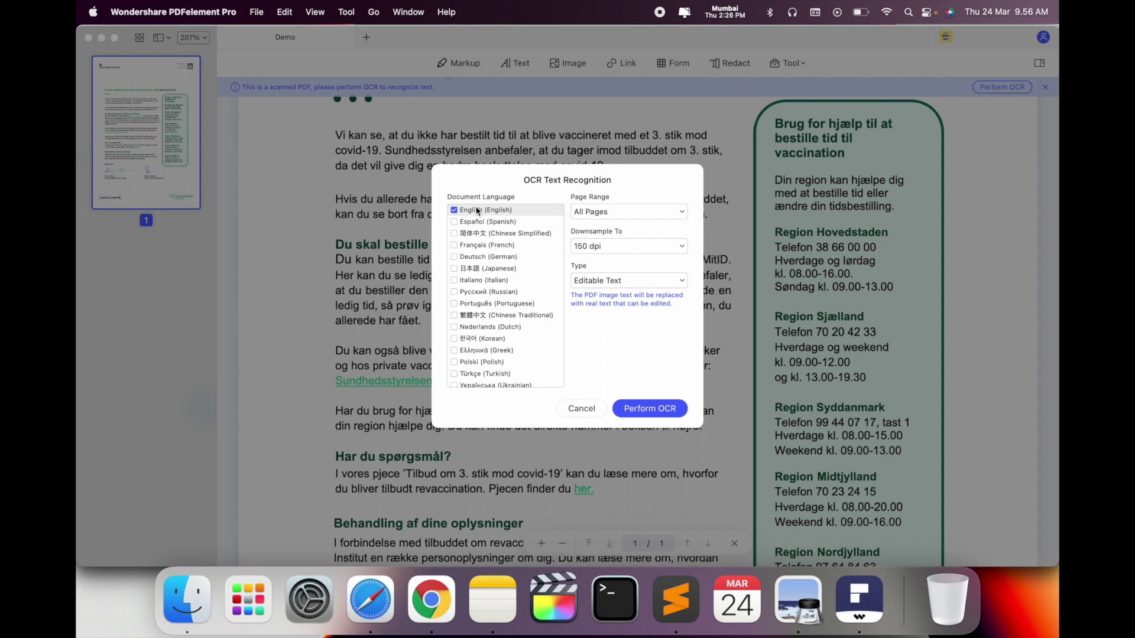
Run OCR on all pages at 150 dpi as Editable Text and open the result
scroll(487, 291, down, 5)
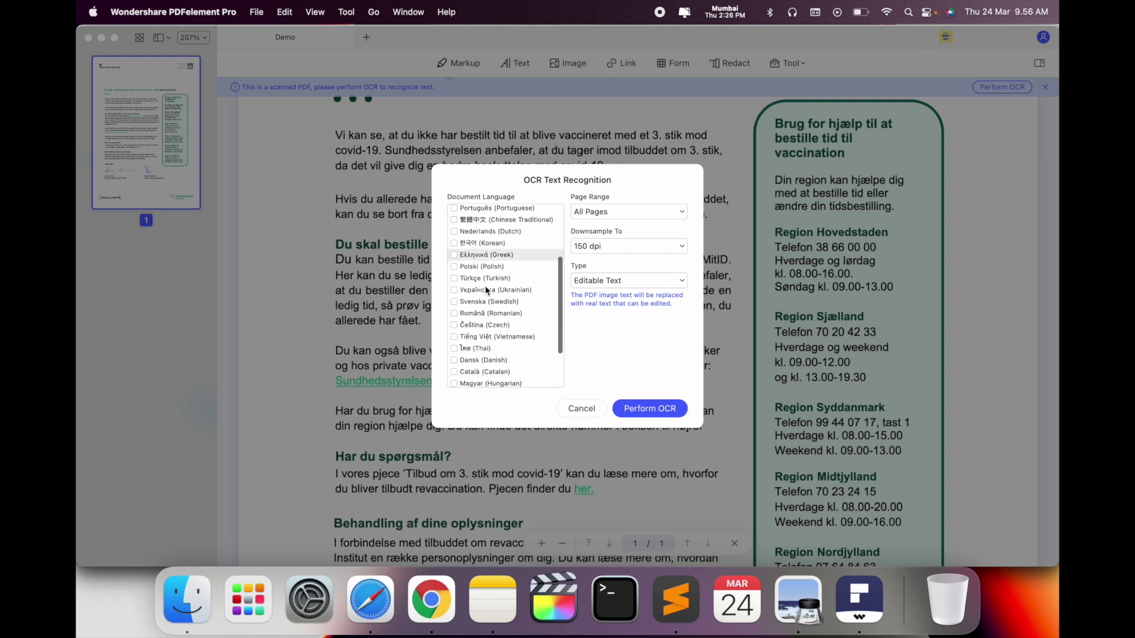
scroll(486, 291, up, 5)
click(588, 212)
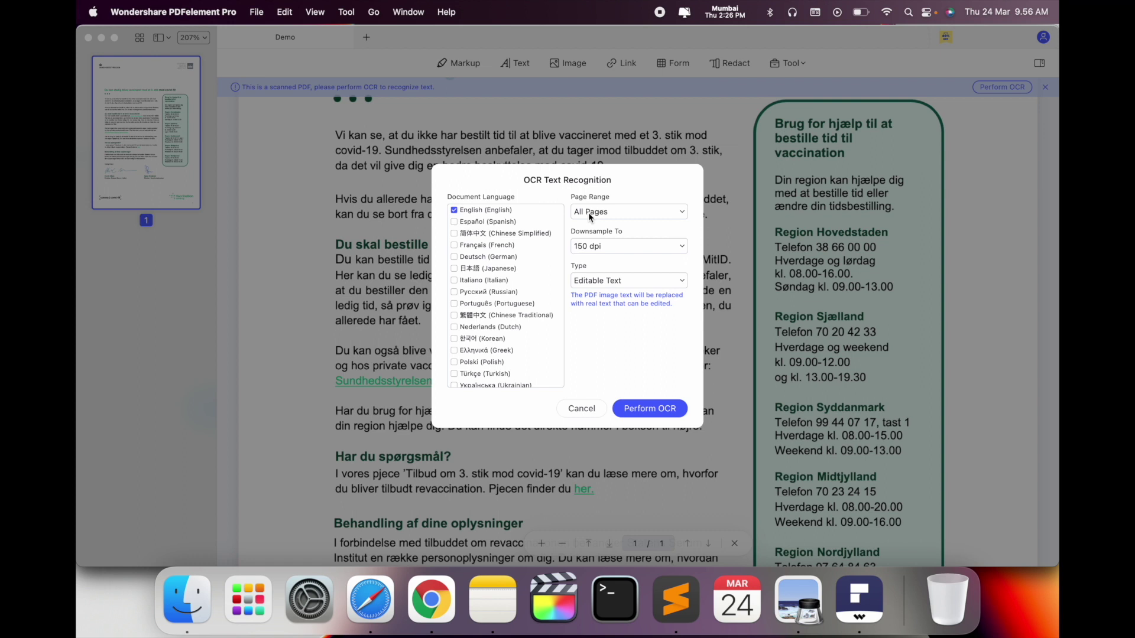
click(589, 212)
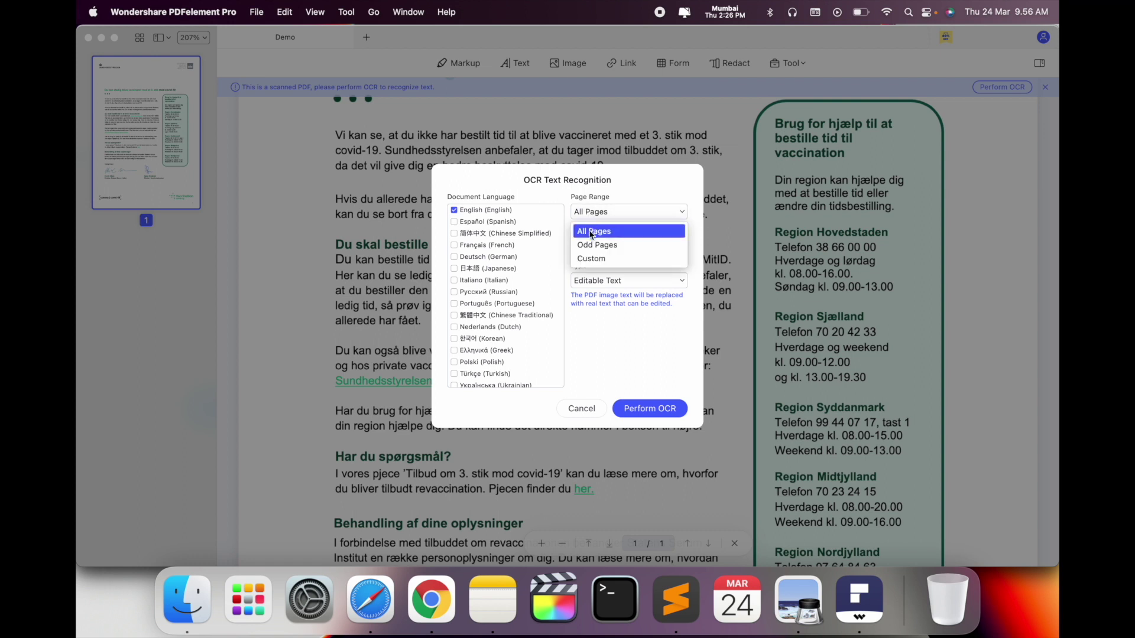
click(590, 232)
click(597, 248)
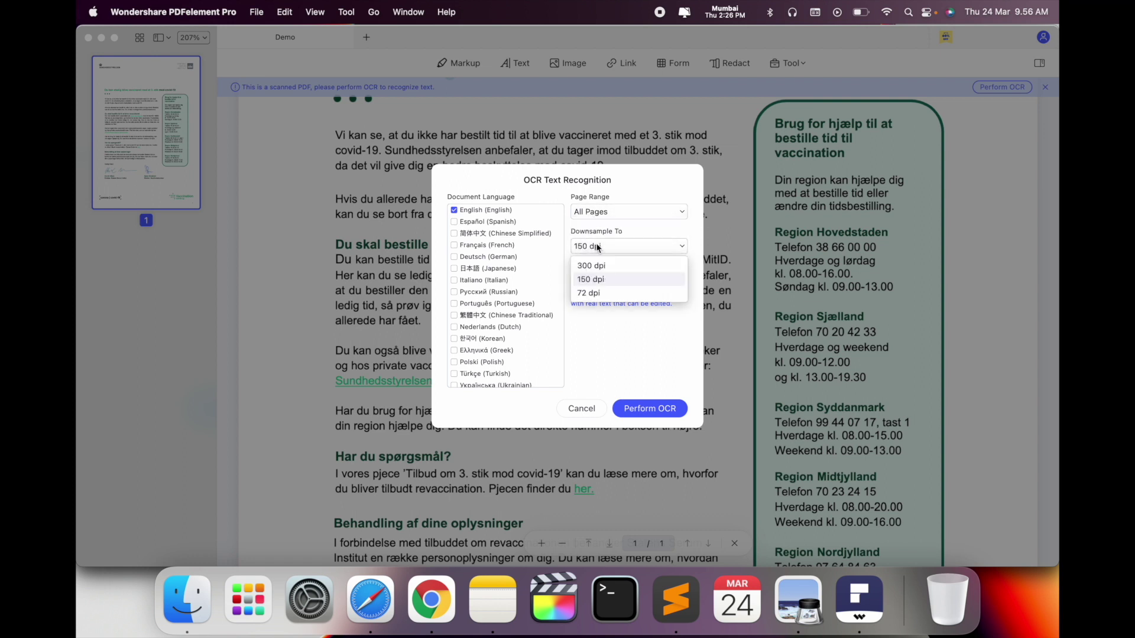
click(615, 280)
click(616, 280)
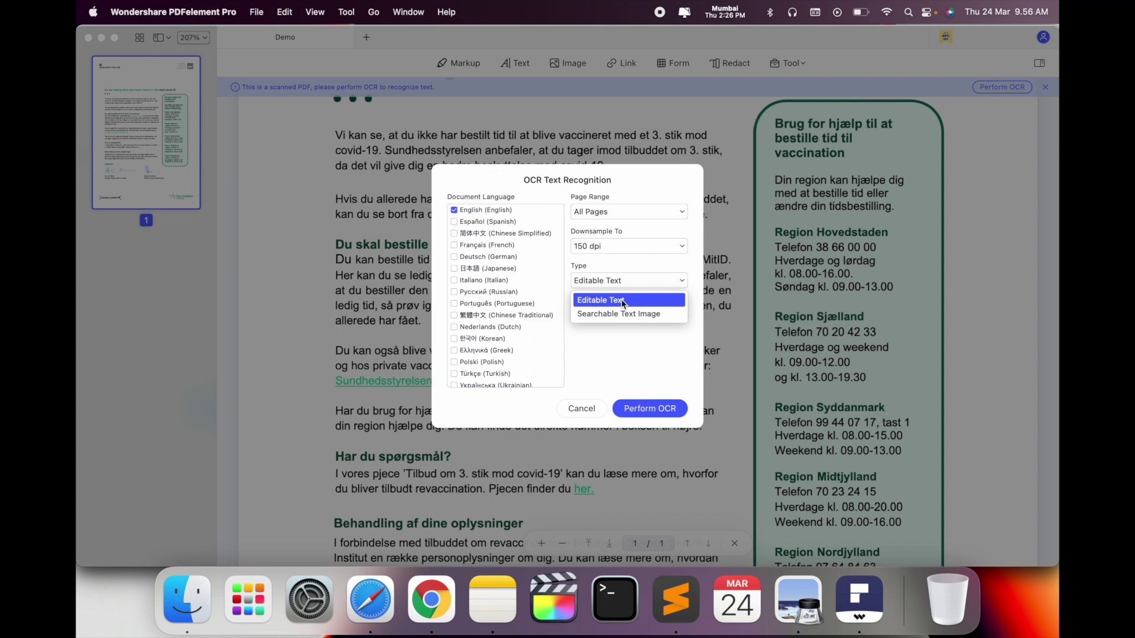
click(622, 300)
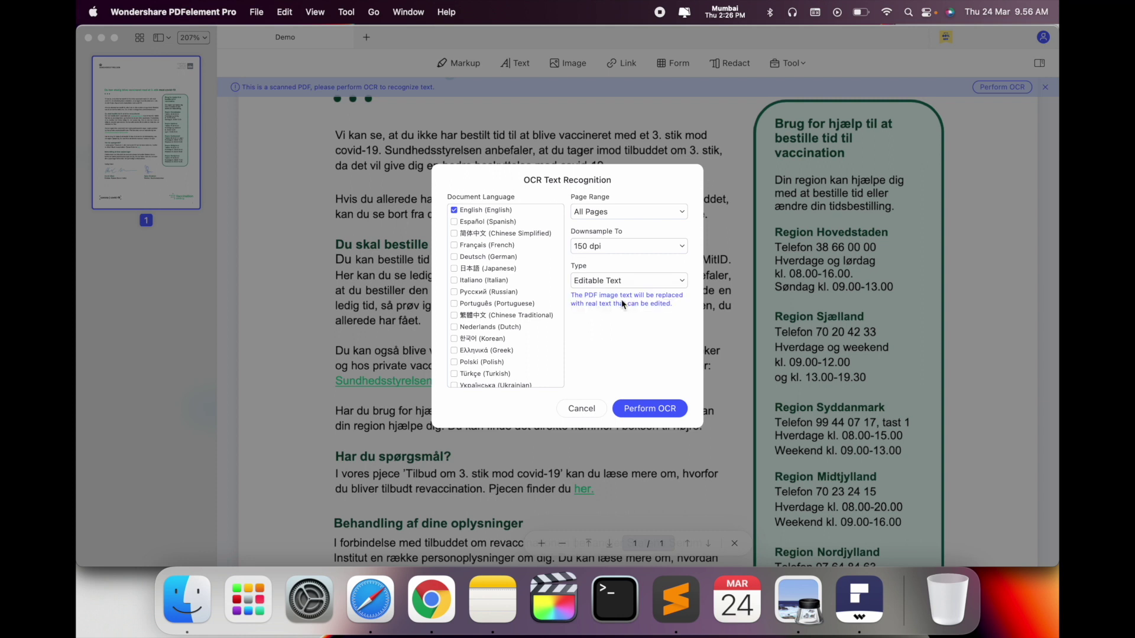
click(650, 408)
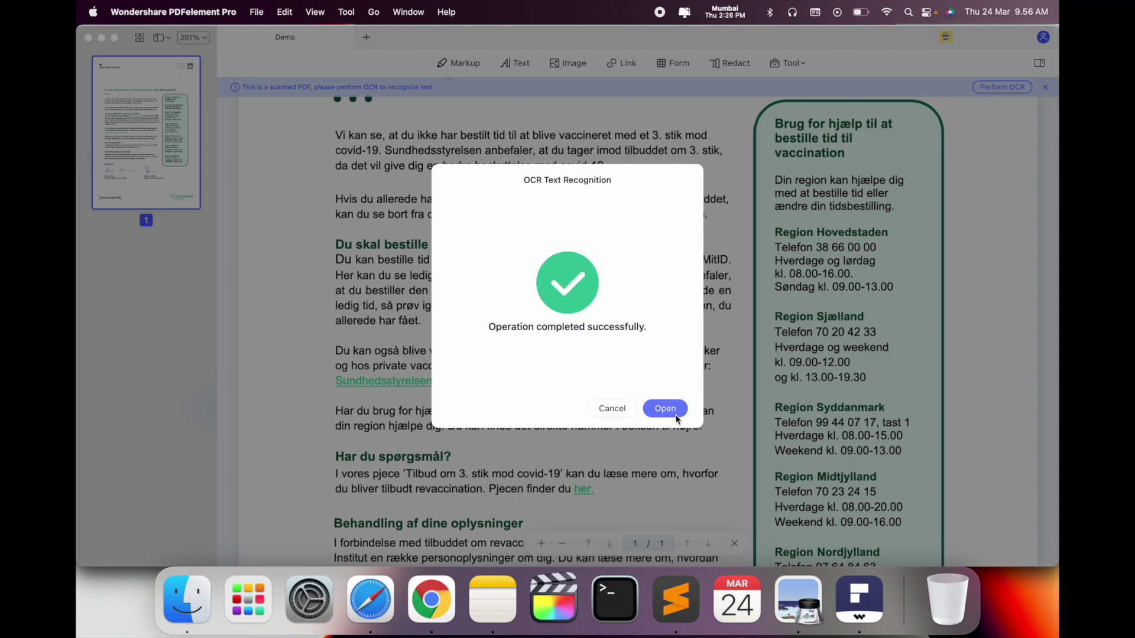
click(662, 407)
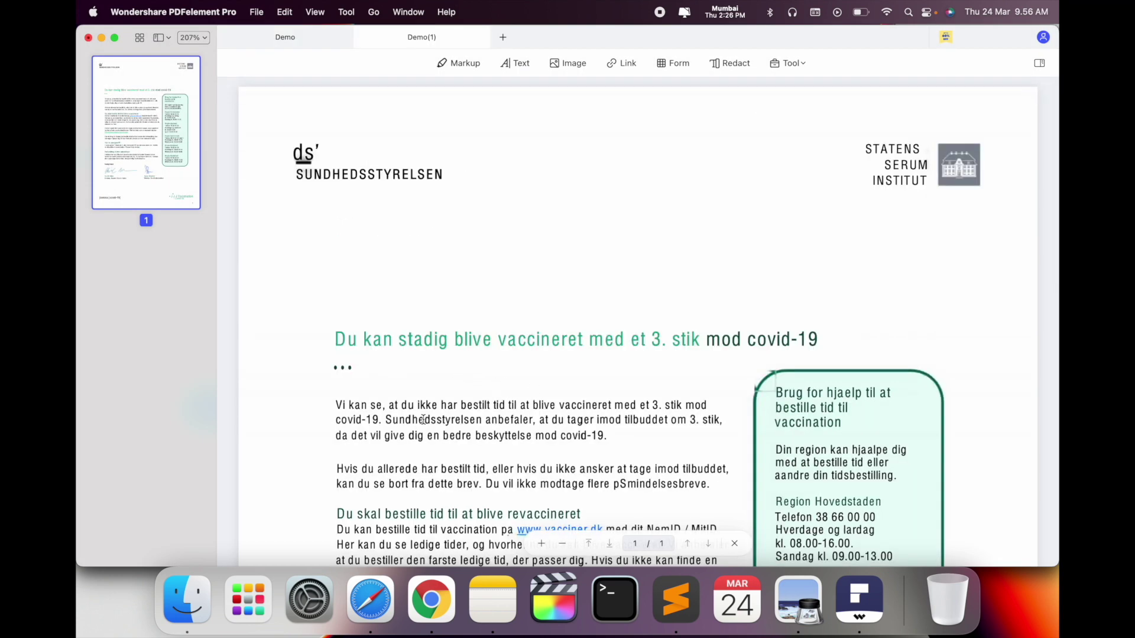
Select the whole first paragraph of the recognized Demo(1) text
drag(424, 420, 642, 443)
scroll(642, 444, down, 2)
scroll(591, 414, down, 2)
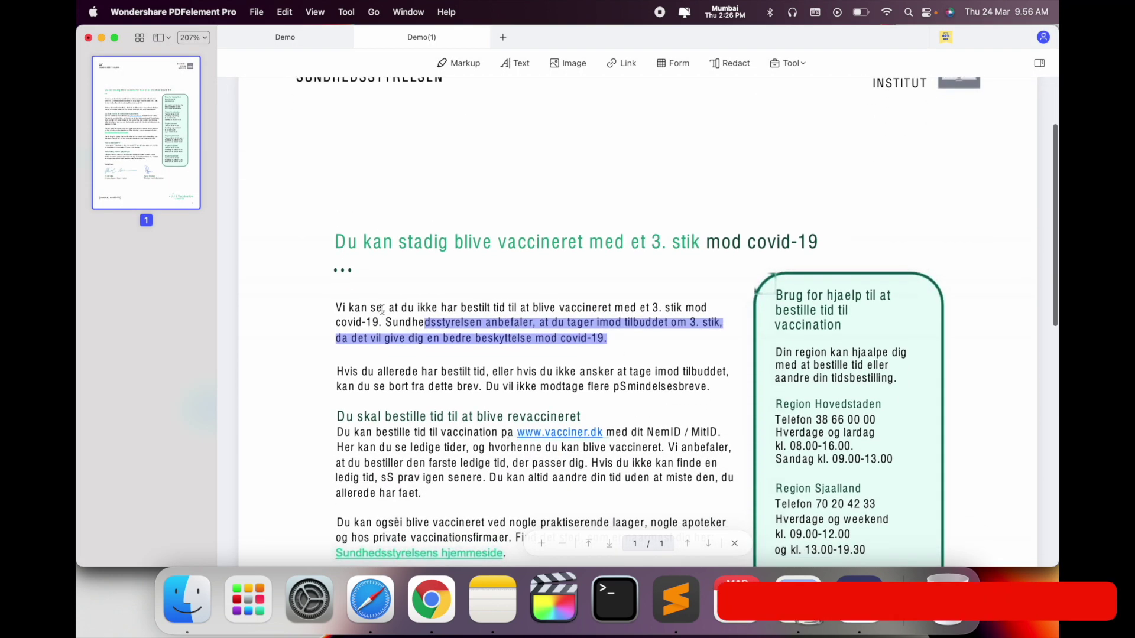
click(341, 308)
drag(341, 308, 606, 338)
key(super+c)
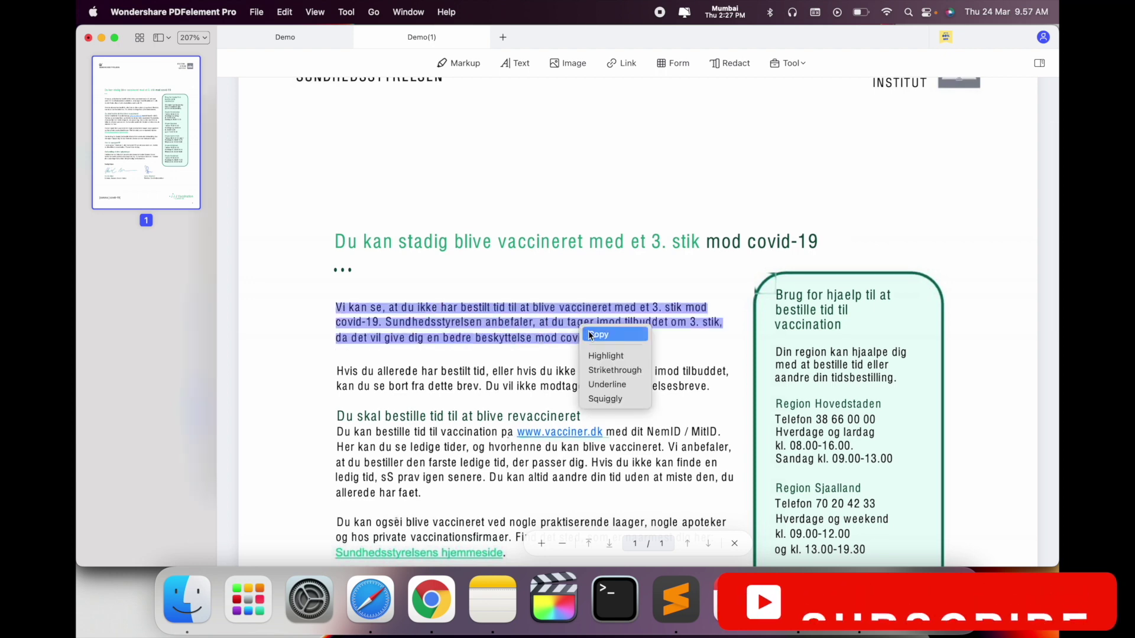
Copy the paragraph, paste it into Sublime Text, and return to the PDF
click(684, 596)
key(super+v)
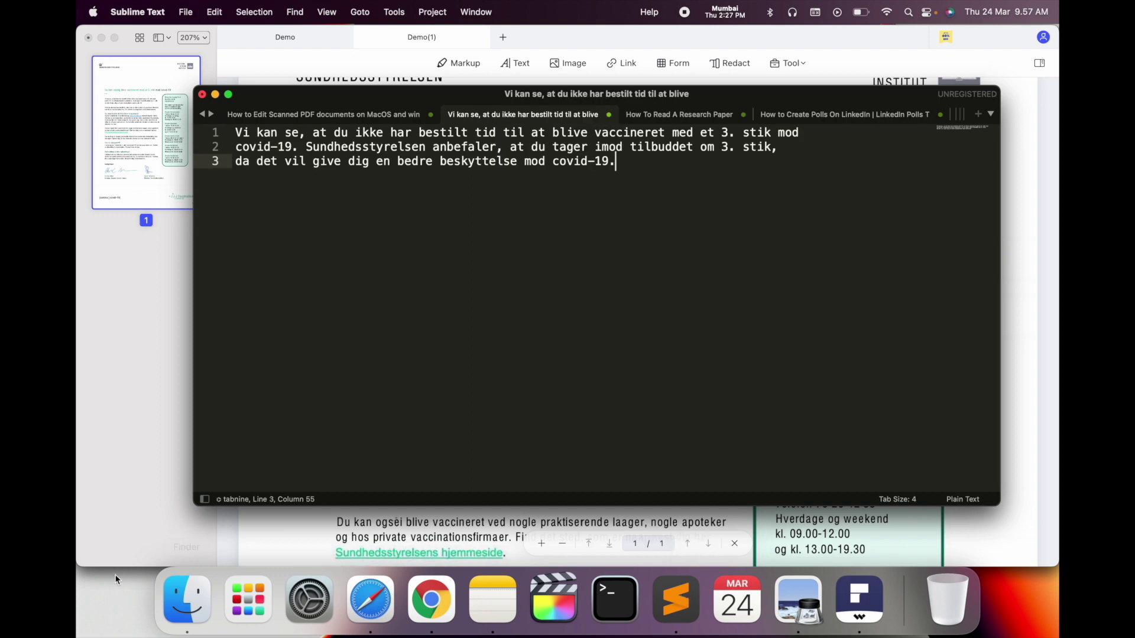
click(117, 507)
scroll(554, 381, down, 3)
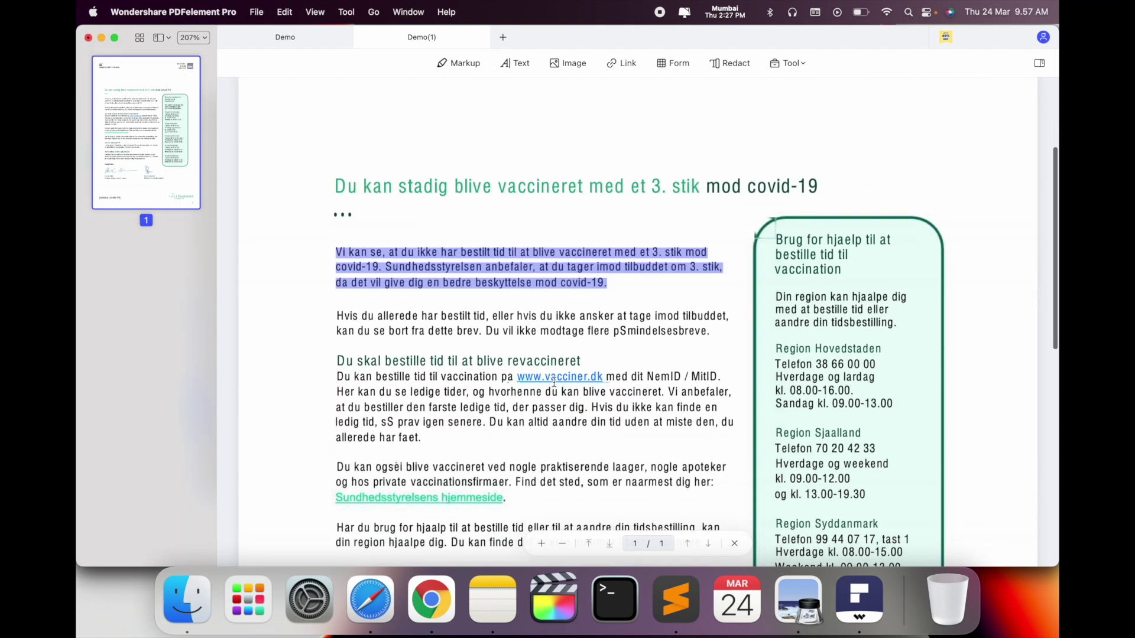